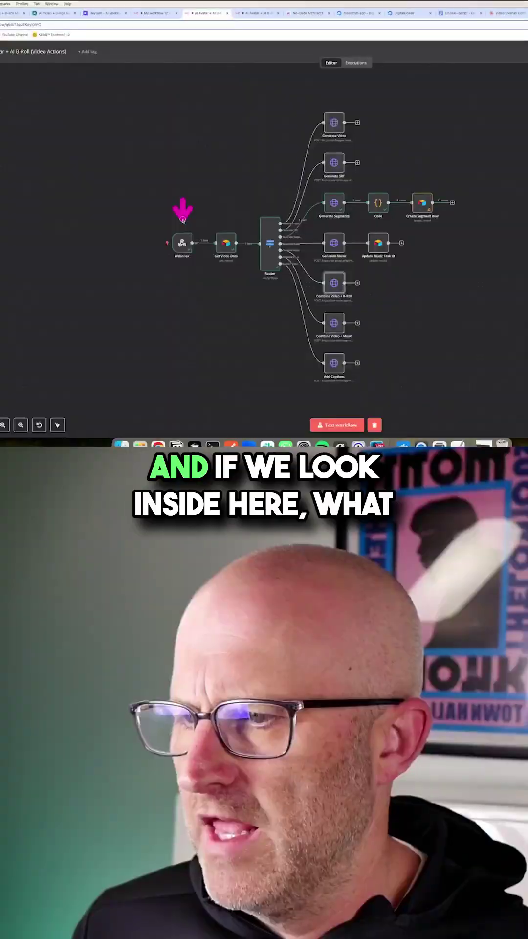
Inspect the n8n Webhook node's test and production URLs and return to the workflow canvas
double_click(183, 244)
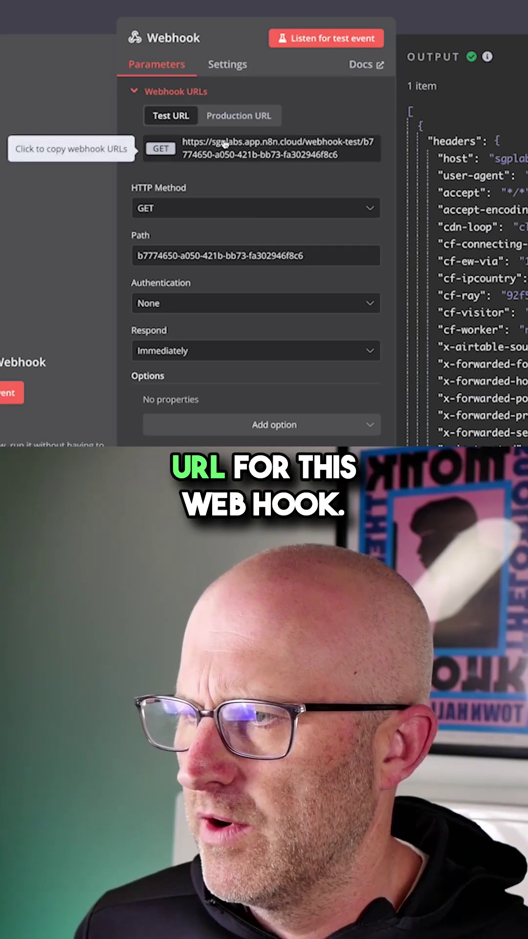
click(238, 118)
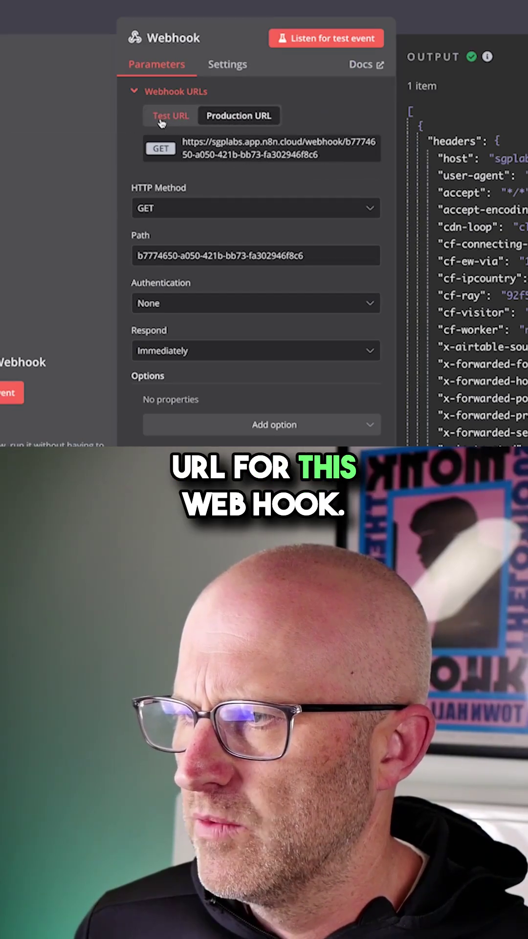
click(170, 116)
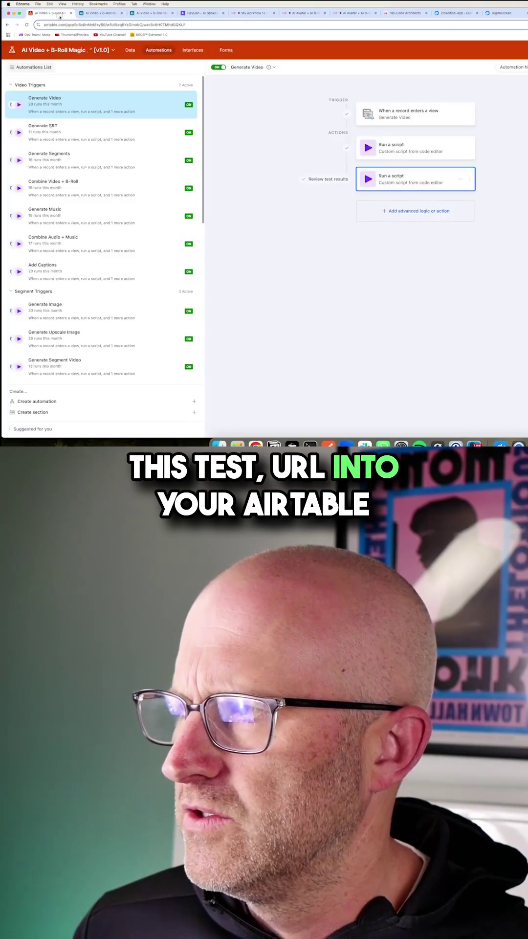
click(303, 14)
click(219, 46)
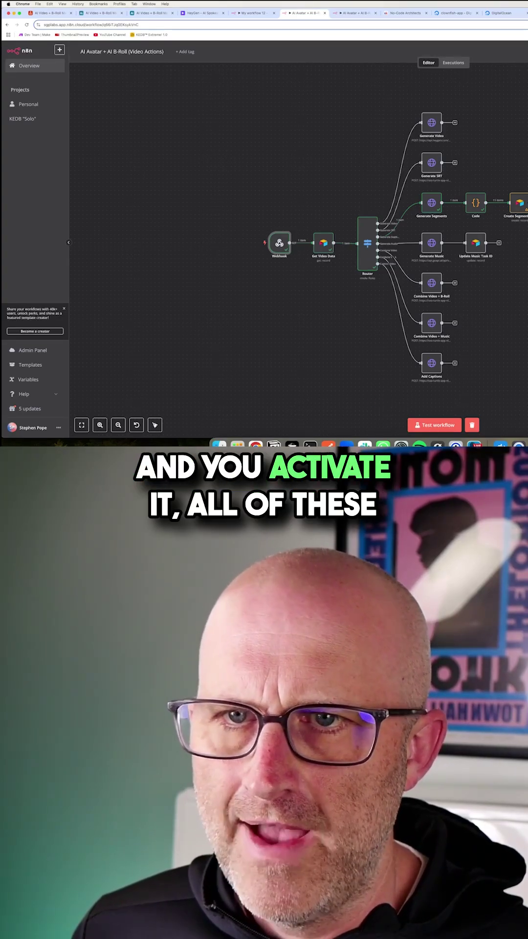
Compare the Airtable automation with the n8n Webhook node, ending on Airtable's Automations page
click(52, 13)
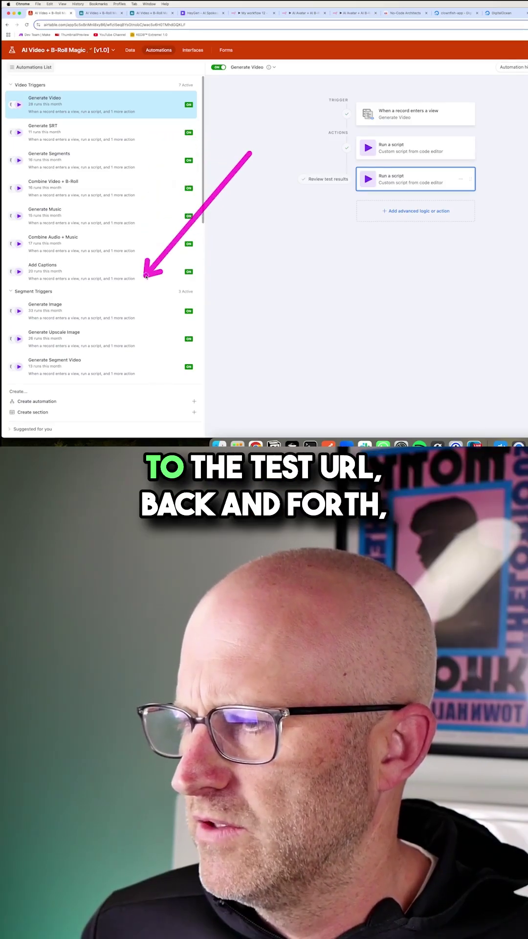
click(298, 13)
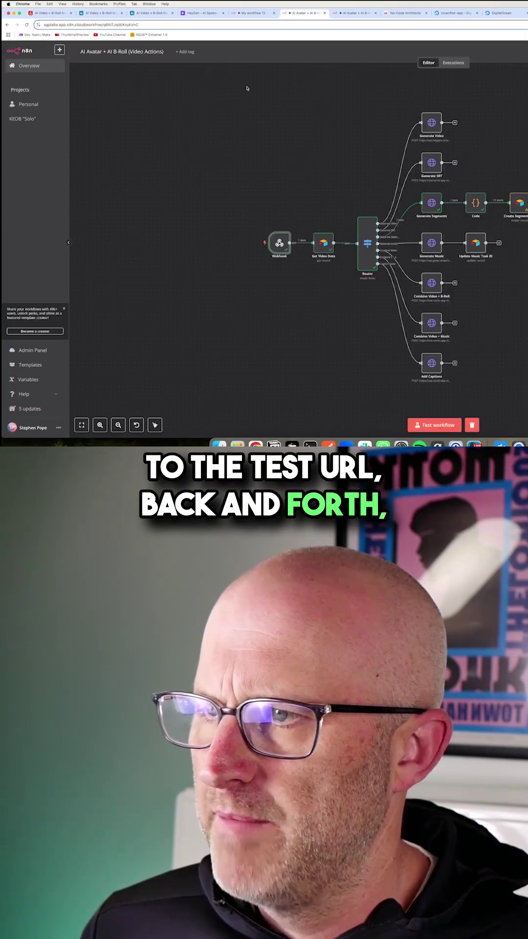
double_click(279, 242)
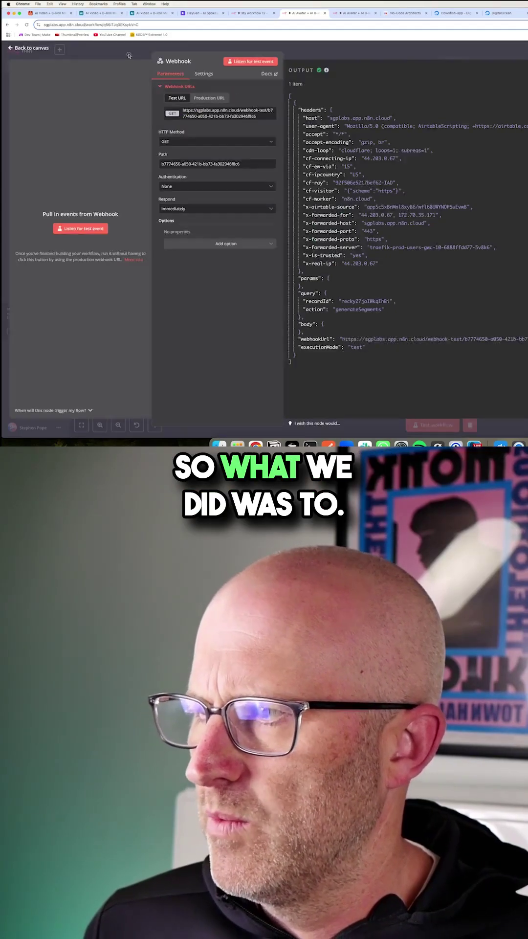
key(Escape)
click(52, 12)
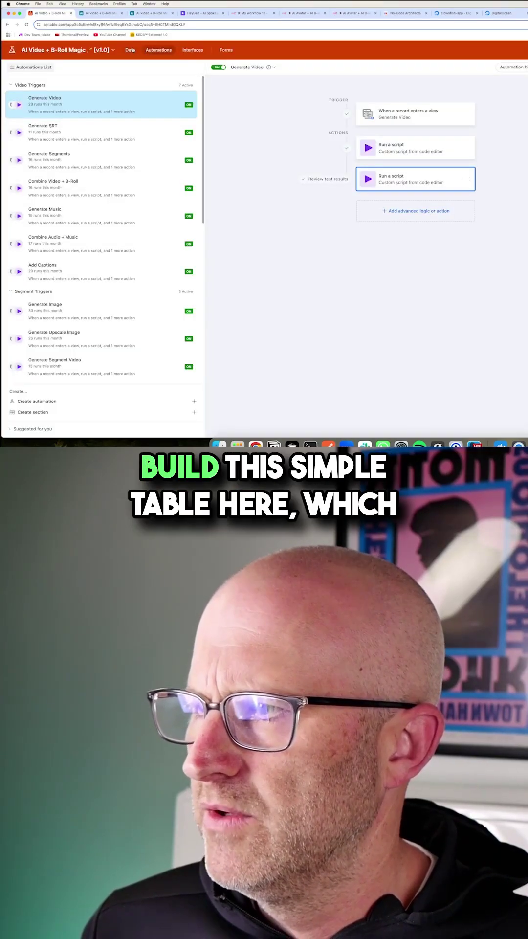
Show the Variables table, glancing at the Video Actions and Segment Actions workflows in n8n
click(130, 50)
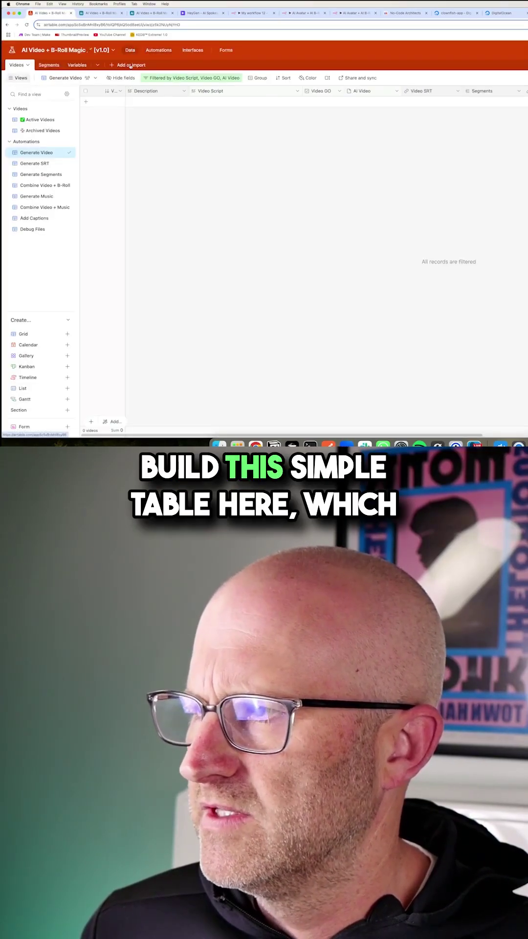
click(76, 65)
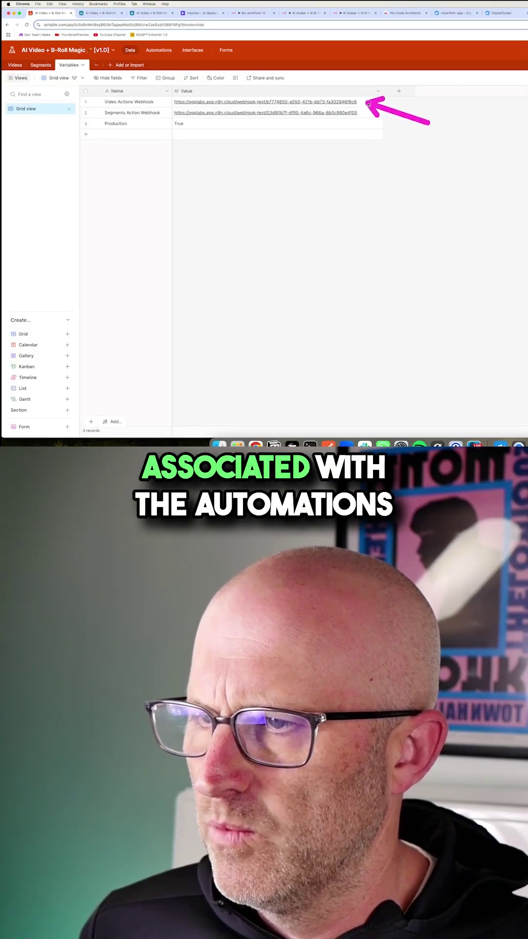
click(297, 14)
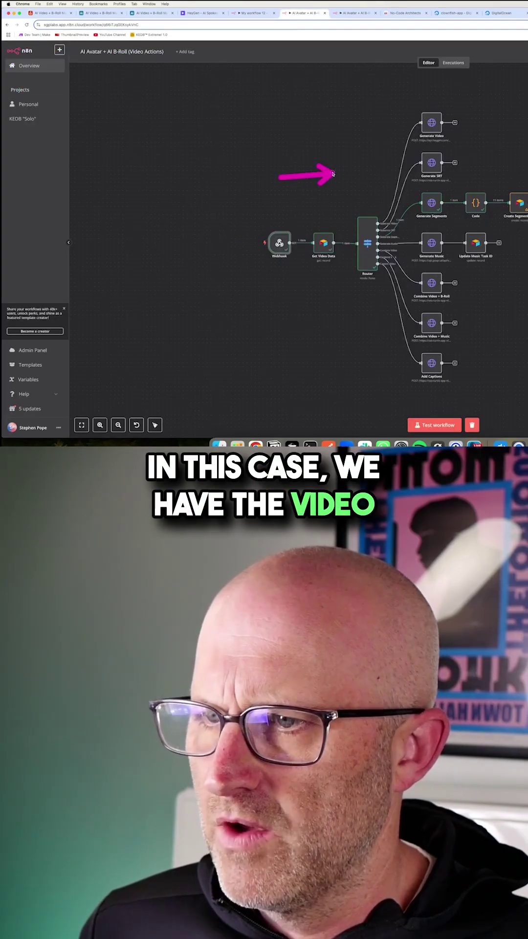
key(ctrl+Tab)
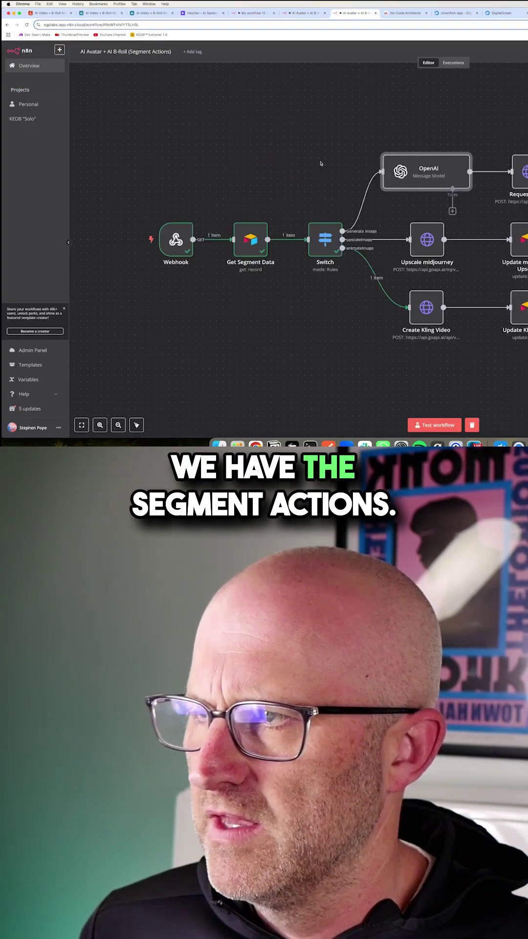
click(63, 14)
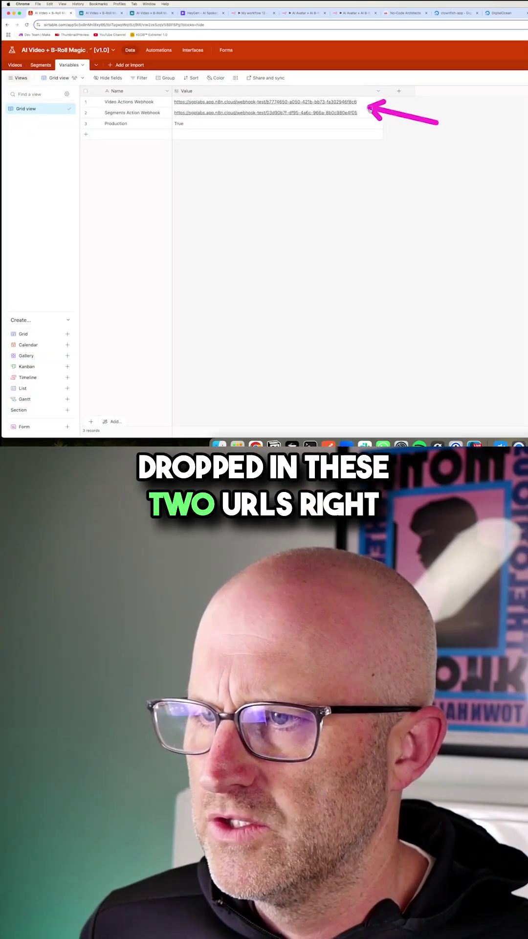
mouse_move(118, 124)
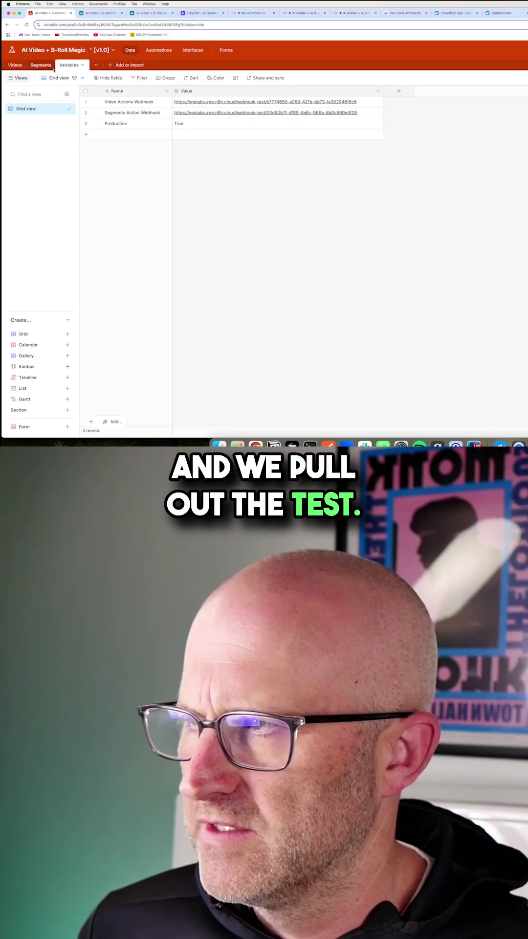
click(159, 50)
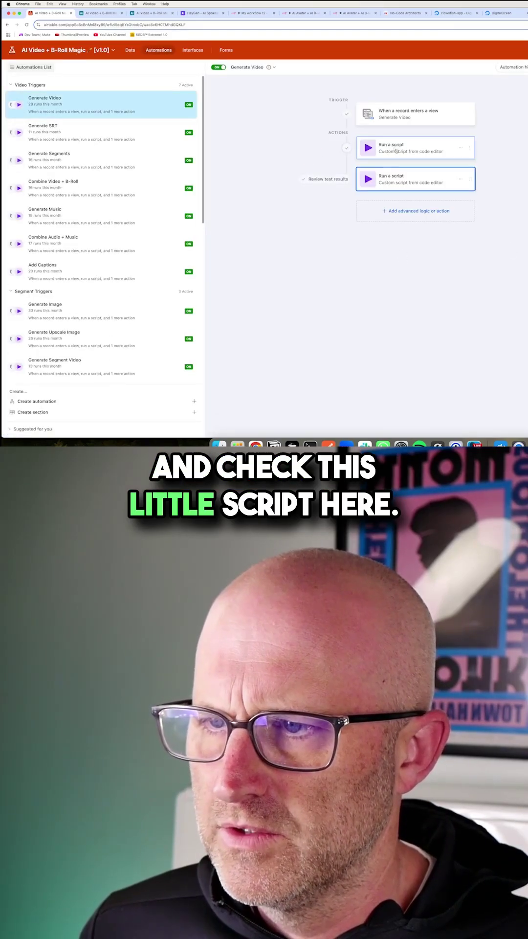
click(397, 150)
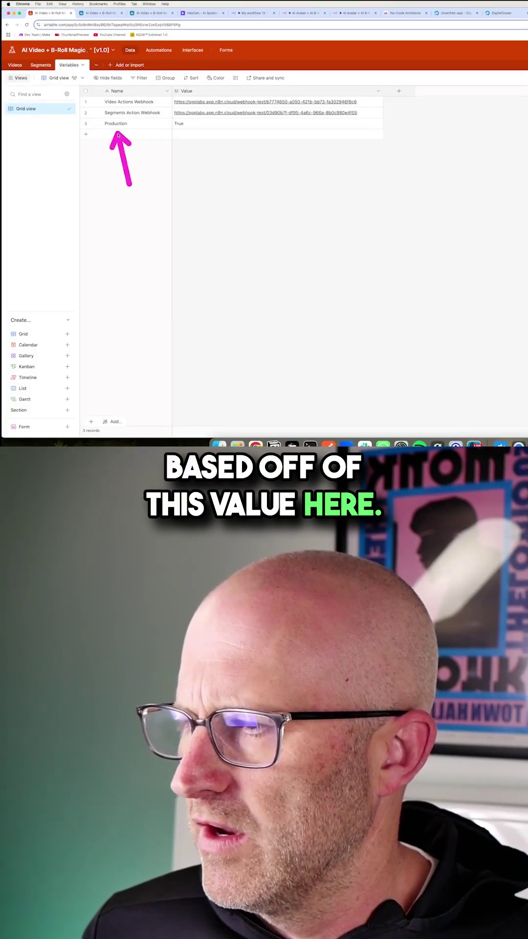
Change the Production value to False and bring the n8n Video Actions workflow on screen
double_click(191, 124)
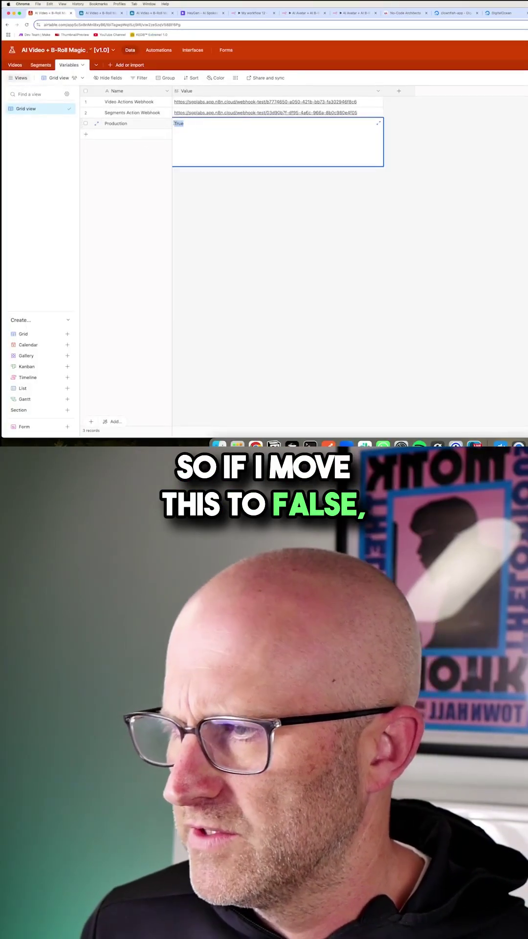
text(Fasle)
key(Escape)
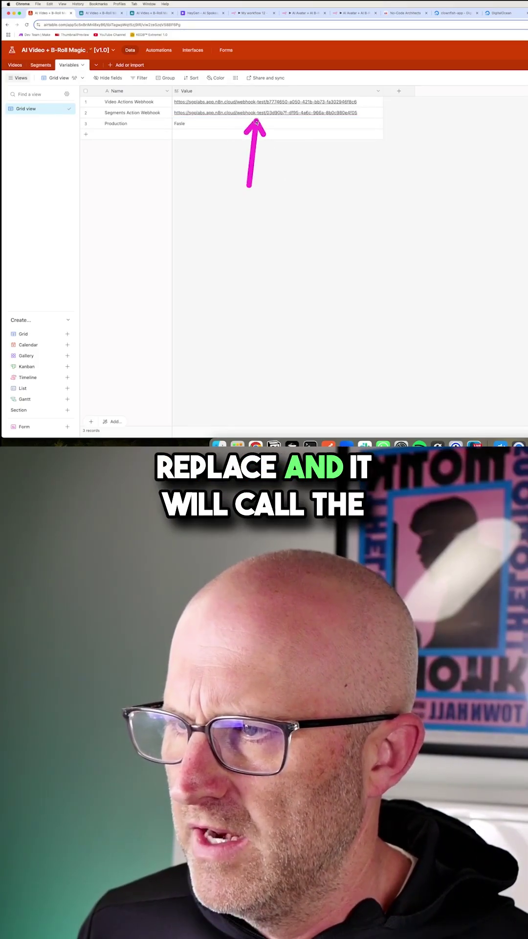
click(301, 12)
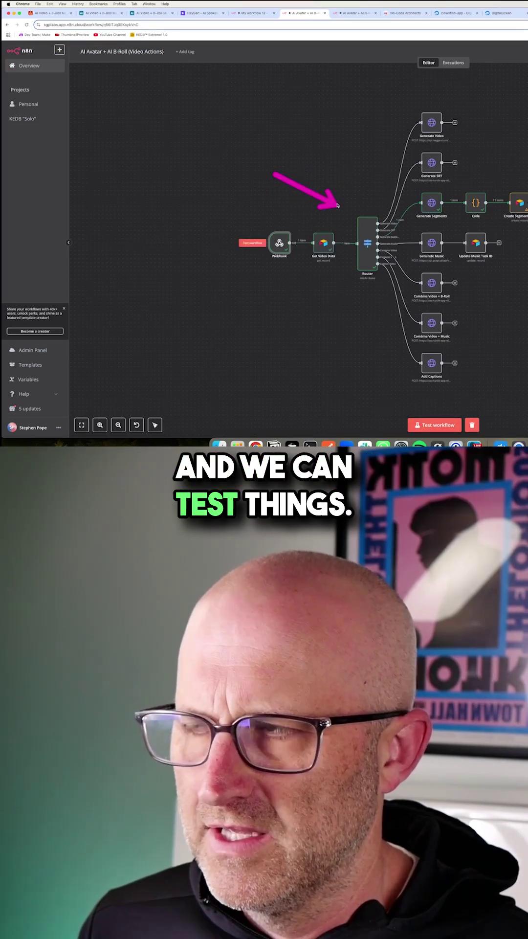
Change the Production value in the Variables table back to True
key(ctrl+1)
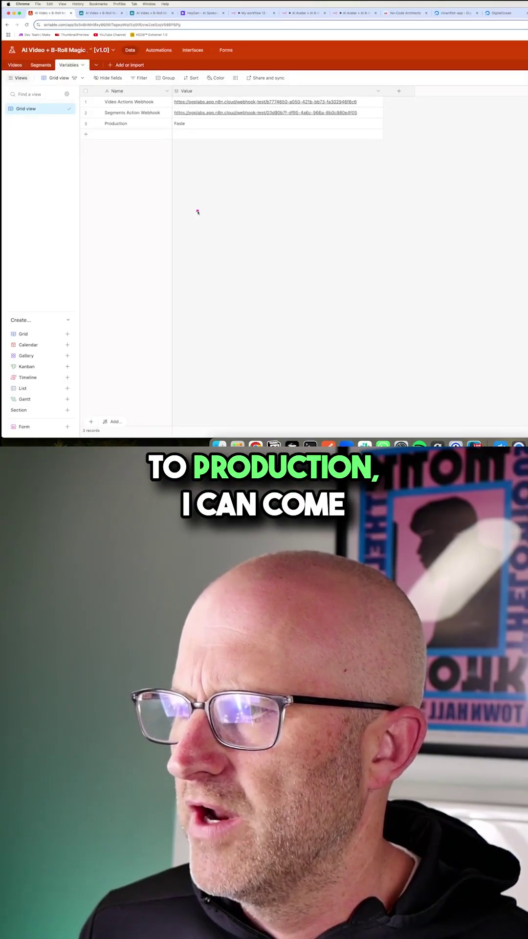
click(188, 125)
double_click(189, 126)
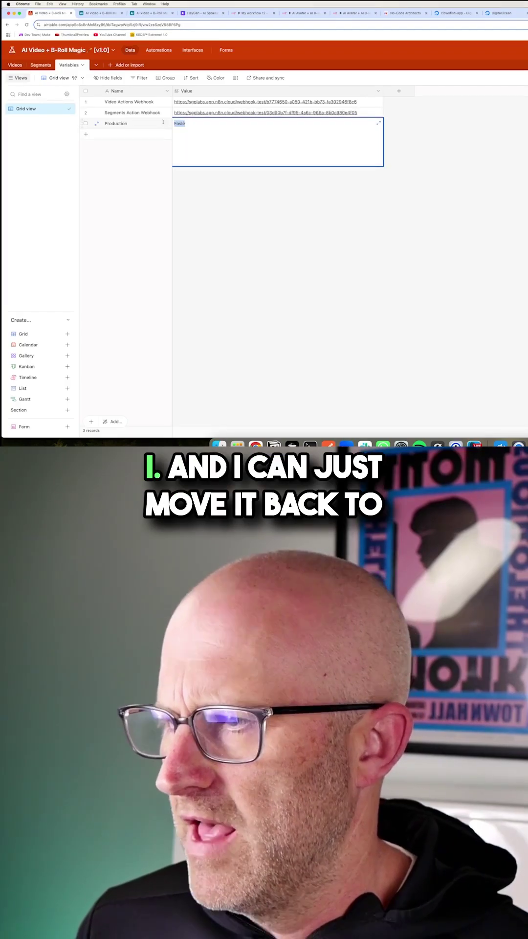
text(True)
key(Return)
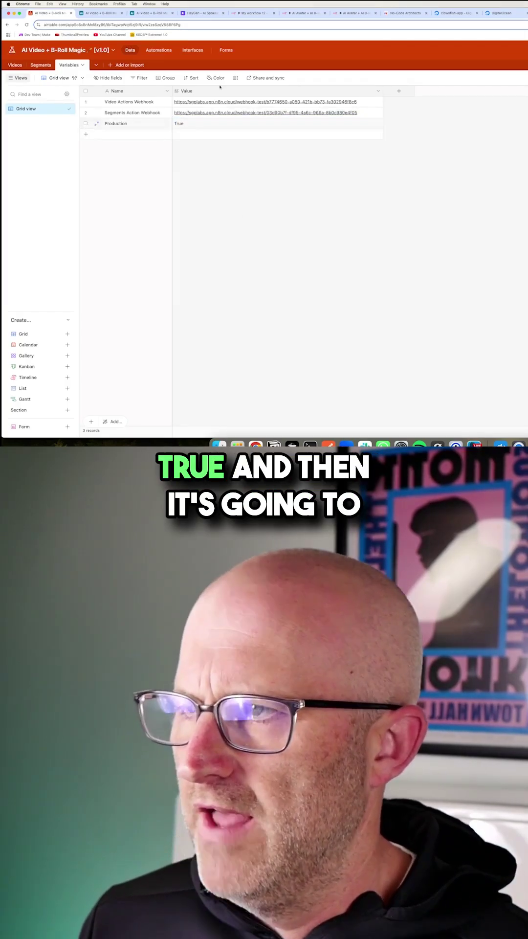
click(303, 12)
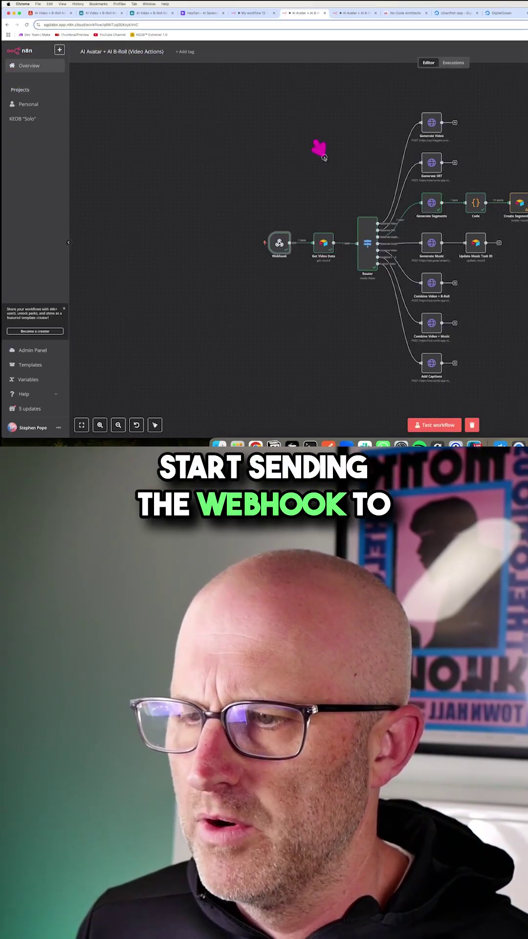